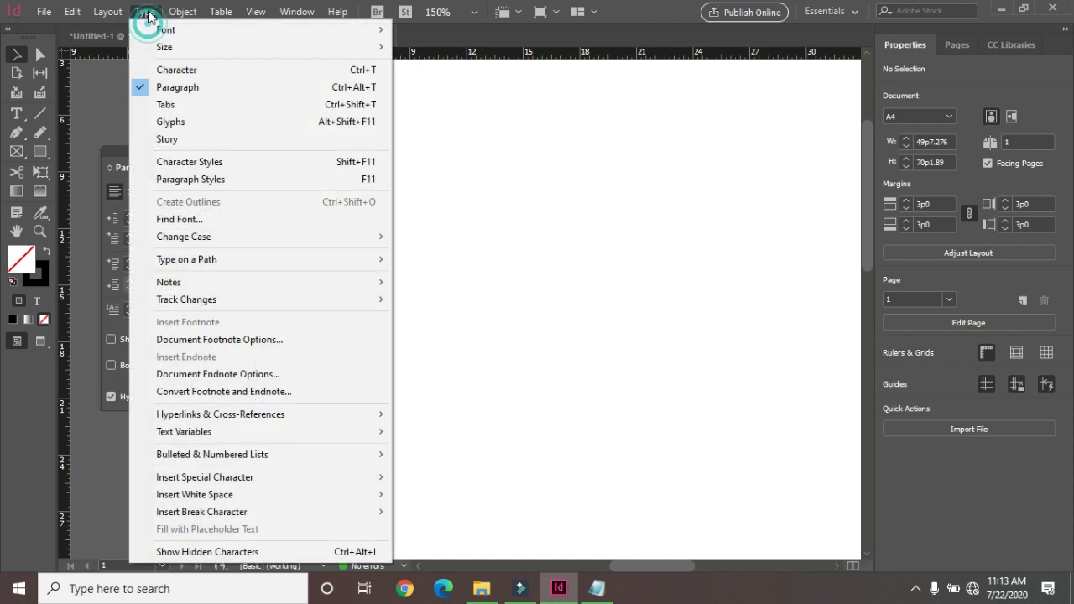
# - Open the Glyphs panel for the Untitled-3 document
pyautogui.click(194, 123)
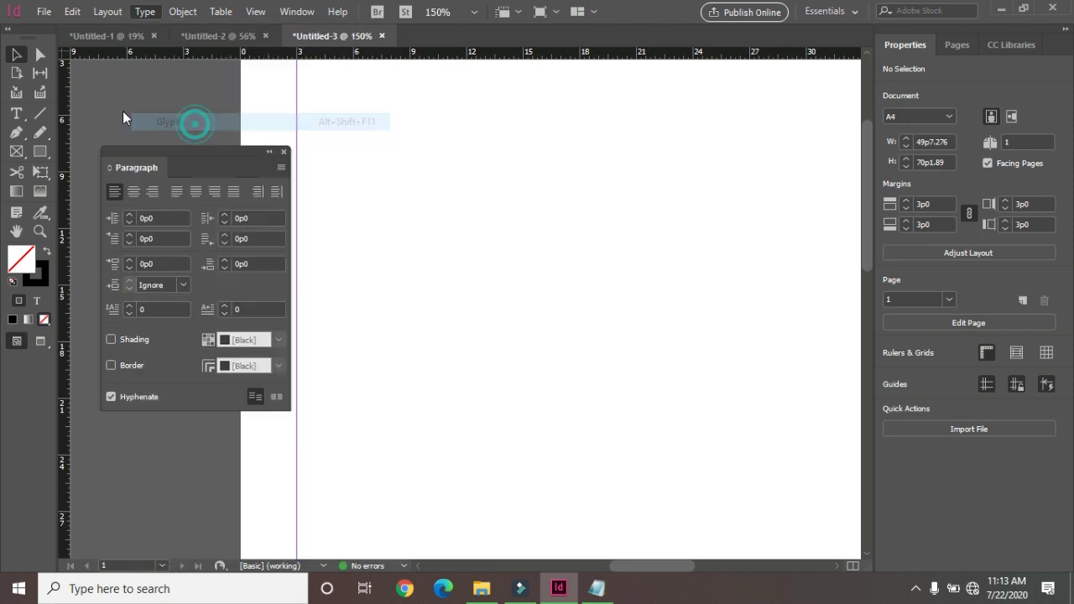
# - Switch to the desktop, view the keyboard picture 6350929_sd, and return to InDesign
pyautogui.click(1002, 9)
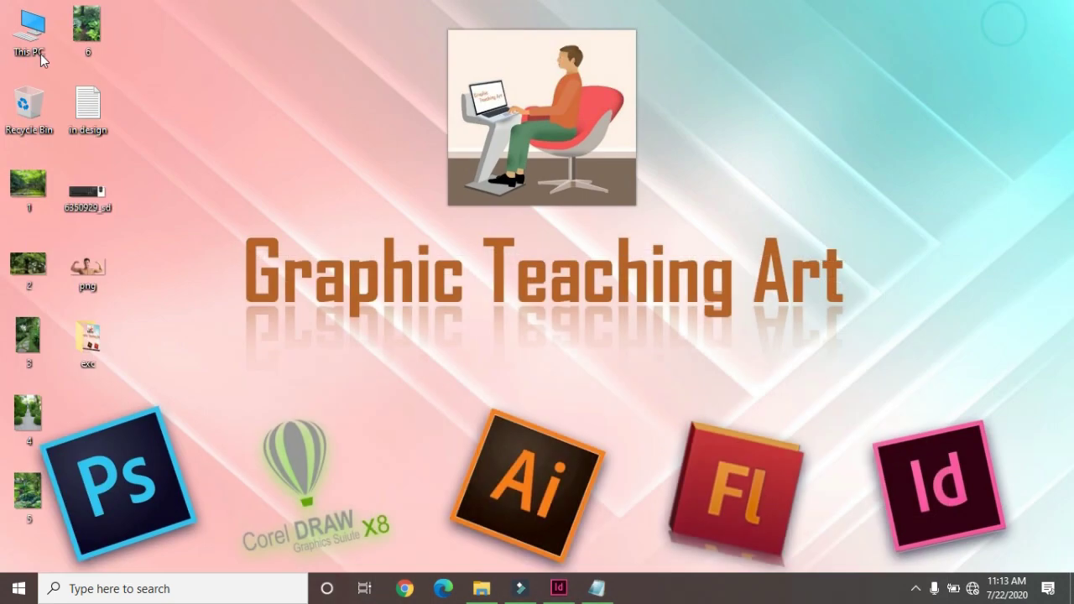
pyautogui.rightClick(96, 193)
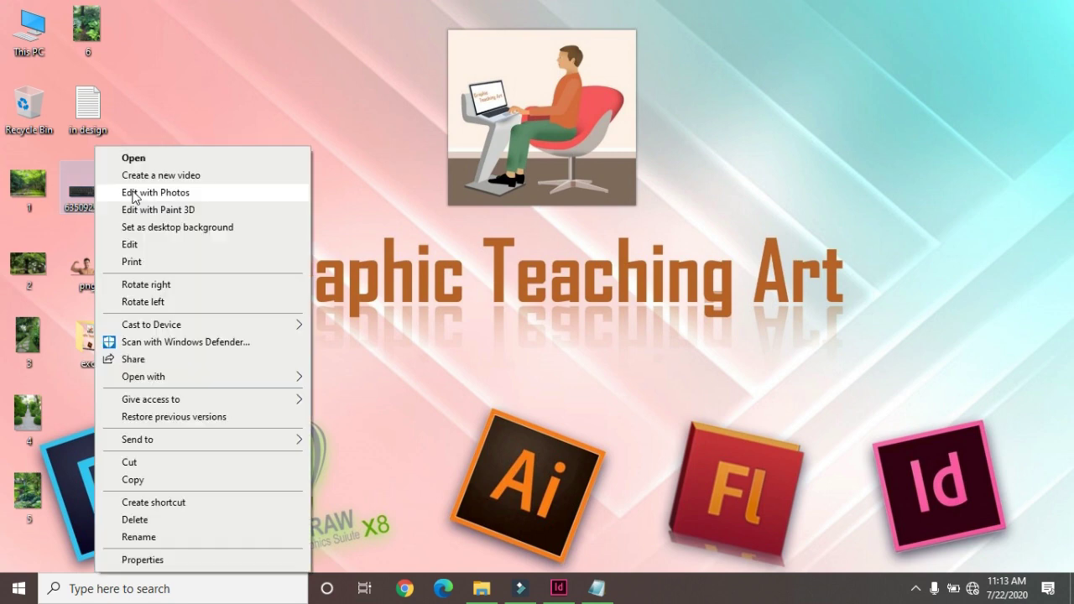
pyautogui.click(138, 160)
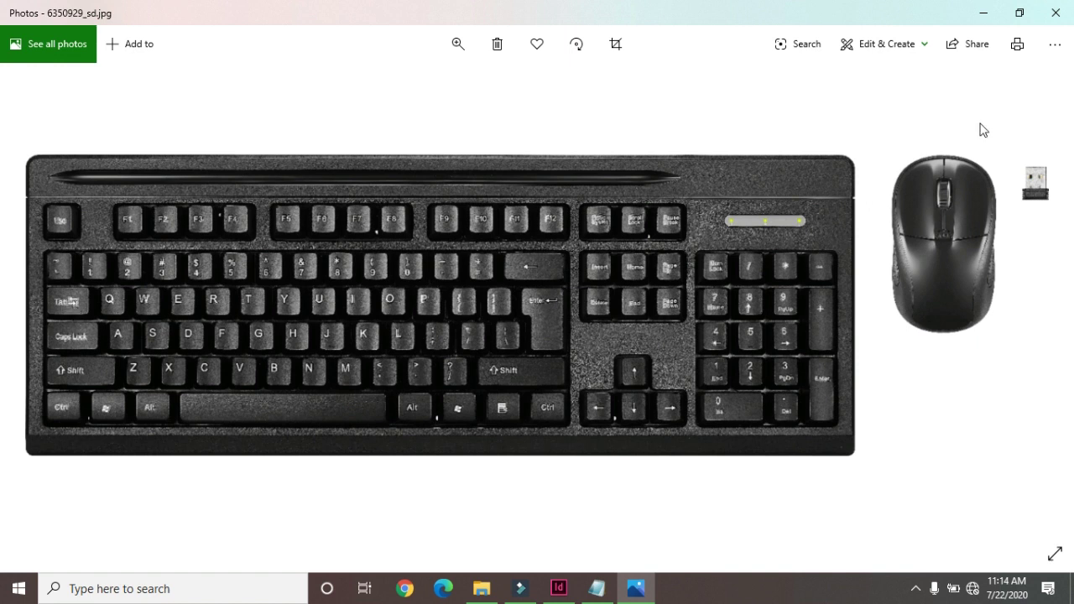
pyautogui.click(983, 13)
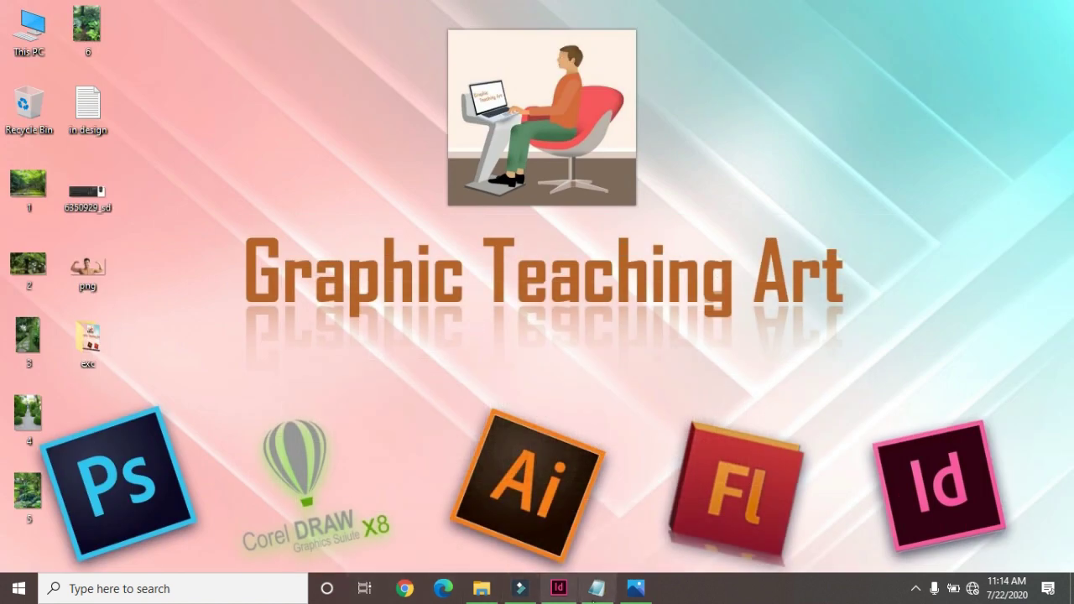
pyautogui.click(558, 587)
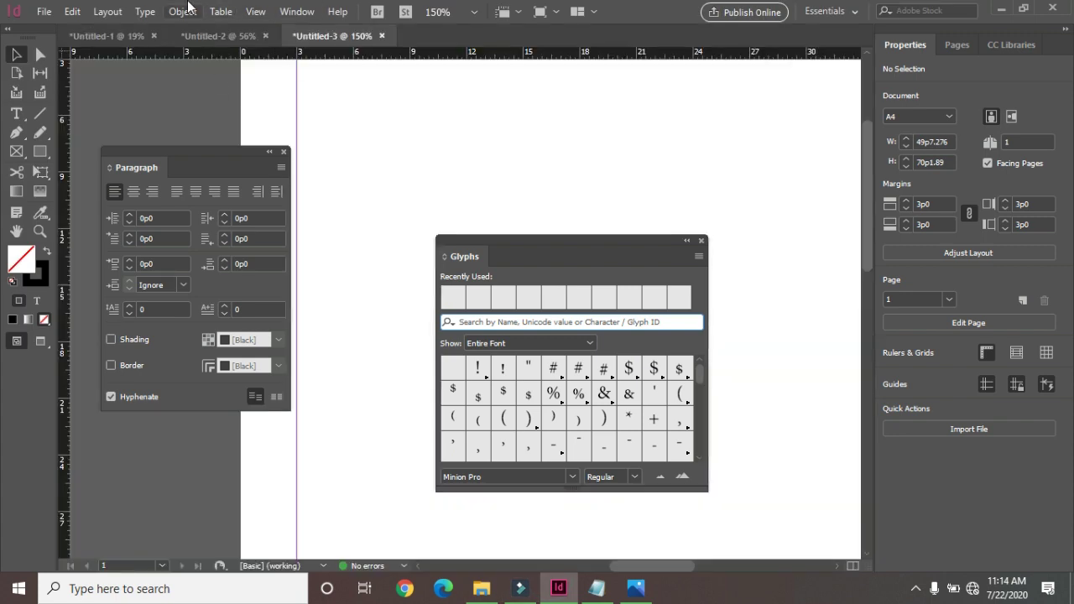
# - Move the Glyphs panel next to the Paragraph panel so the middle of the page is free
pyautogui.click(144, 11)
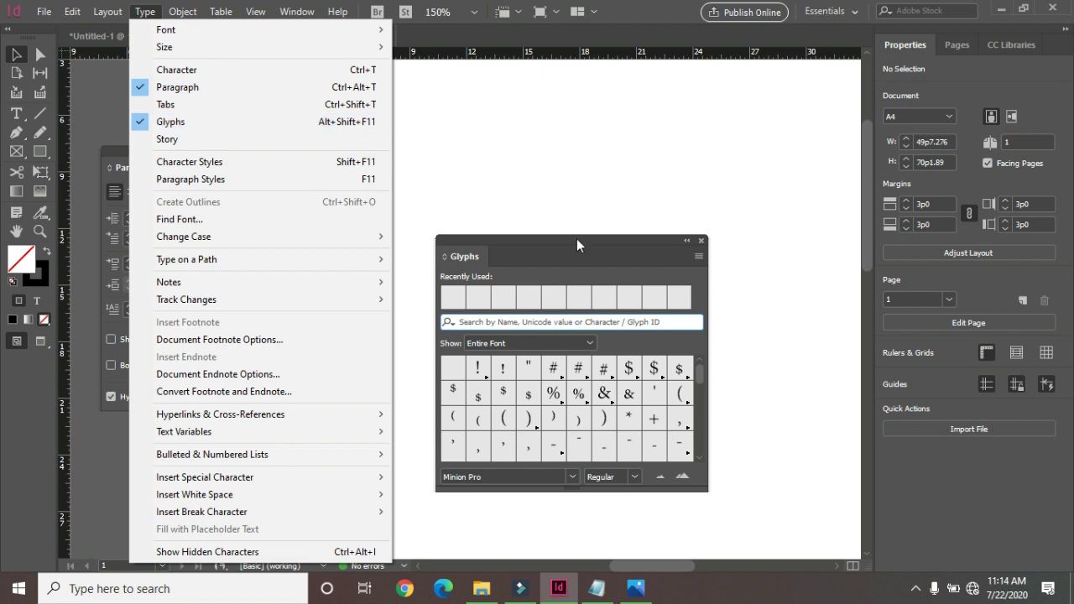
pyautogui.click(553, 177)
pyautogui.moveTo(533, 253); pyautogui.dragTo(388, 138)
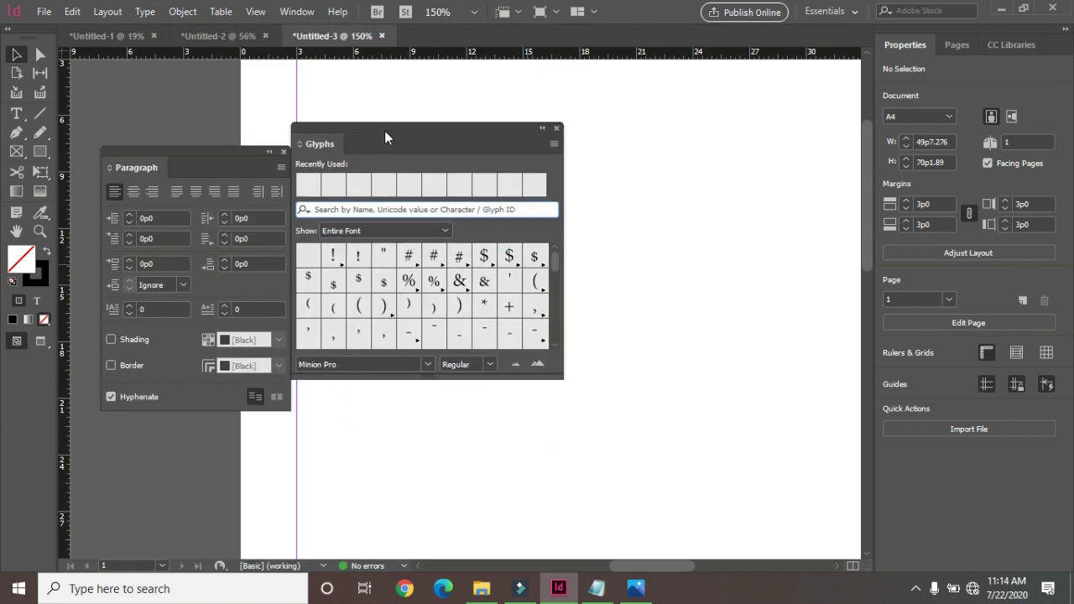
# - Create a text frame about 11p6 wide and 7p11 high beside the Glyphs panel and enter a first name followed by a new line
pyautogui.click(16, 113)
pyautogui.moveTo(603, 180); pyautogui.dragTo(819, 330)
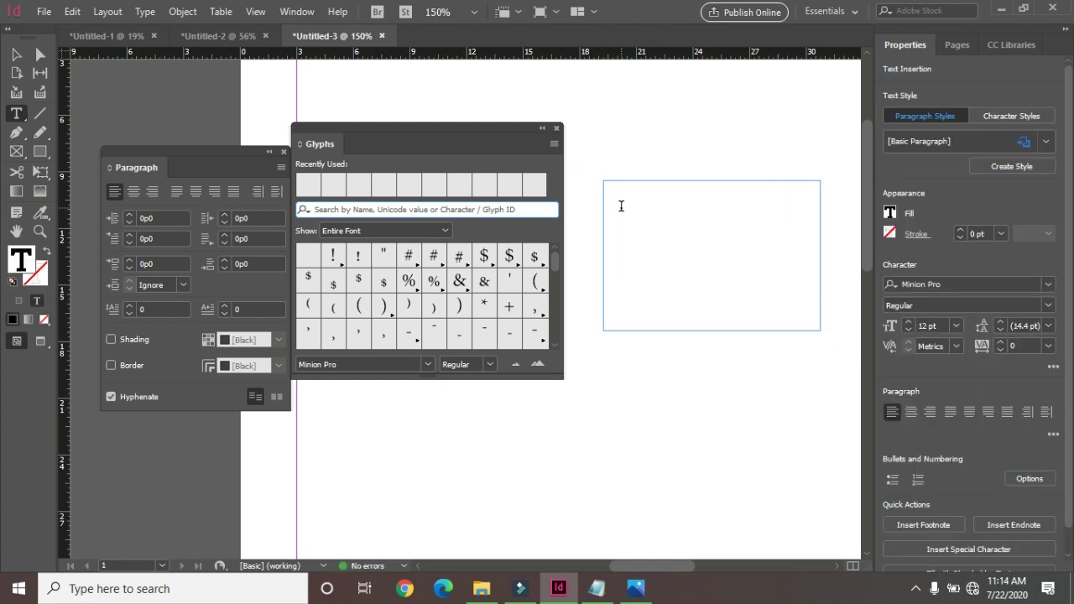
pyautogui.write('amit')
pyautogui.press('Return')
# - Close the Paragraph panel and insert the $ glyph from the Monoploy Caps Lys font on the text frame's second line
pyautogui.click(284, 152)
pyautogui.moveTo(407, 125); pyautogui.dragTo(313, 103)
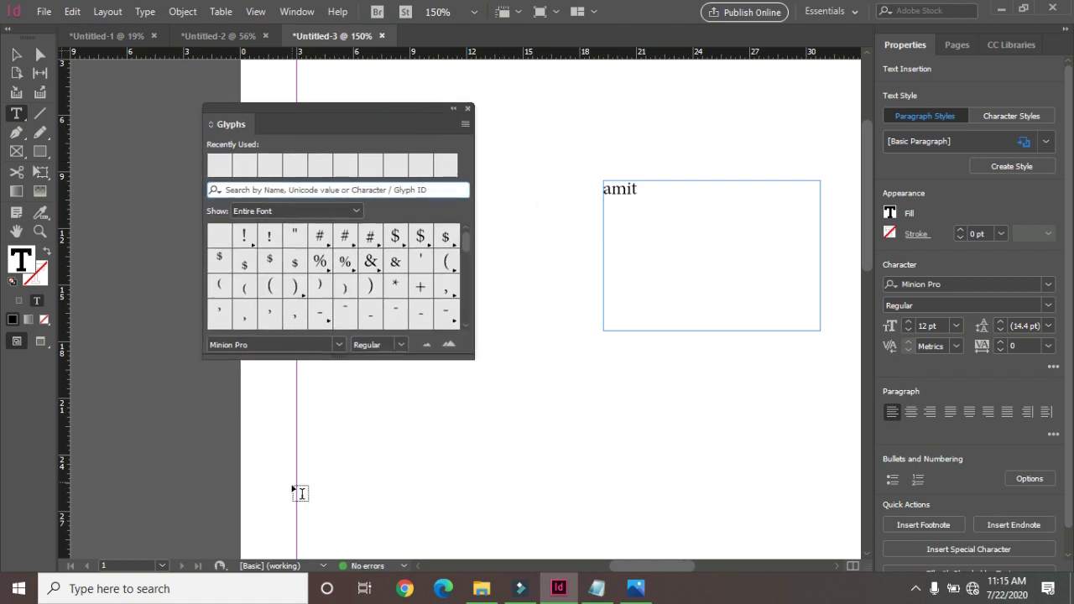
pyautogui.click(339, 346)
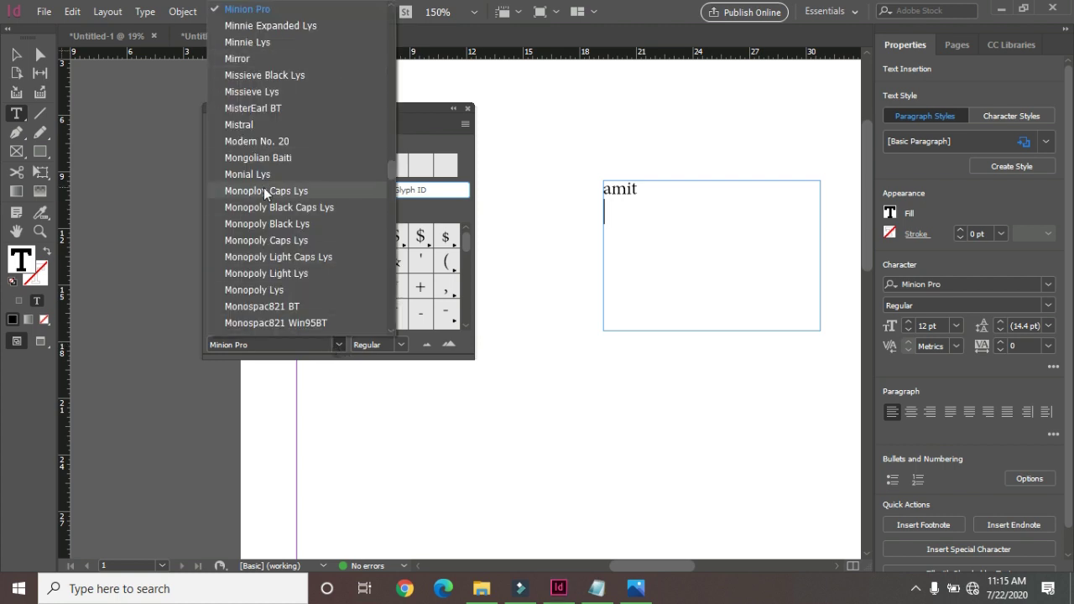
pyautogui.click(263, 187)
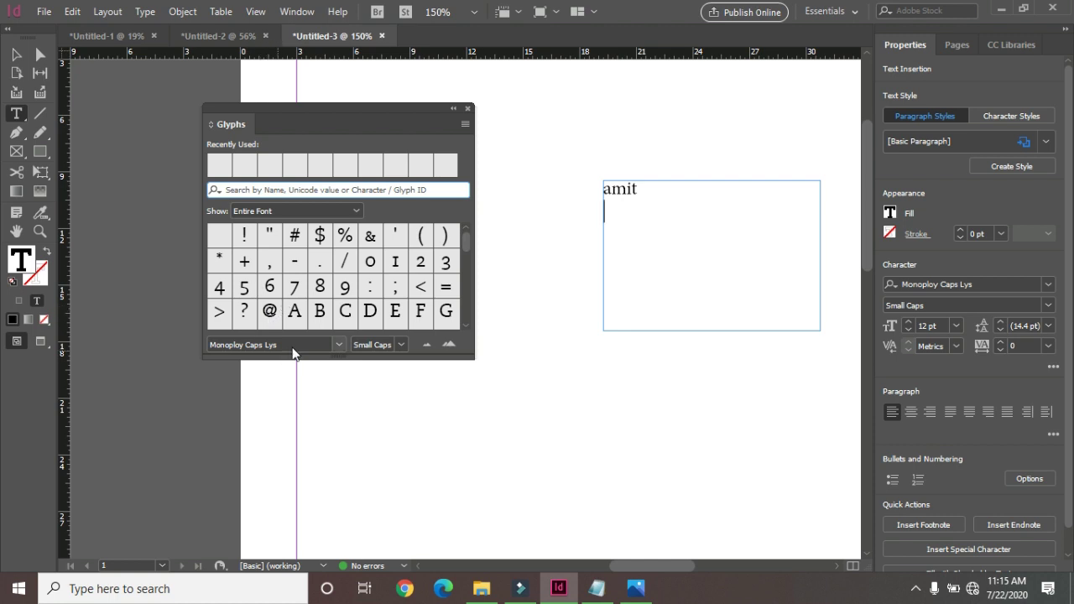
pyautogui.doubleClick(320, 237)
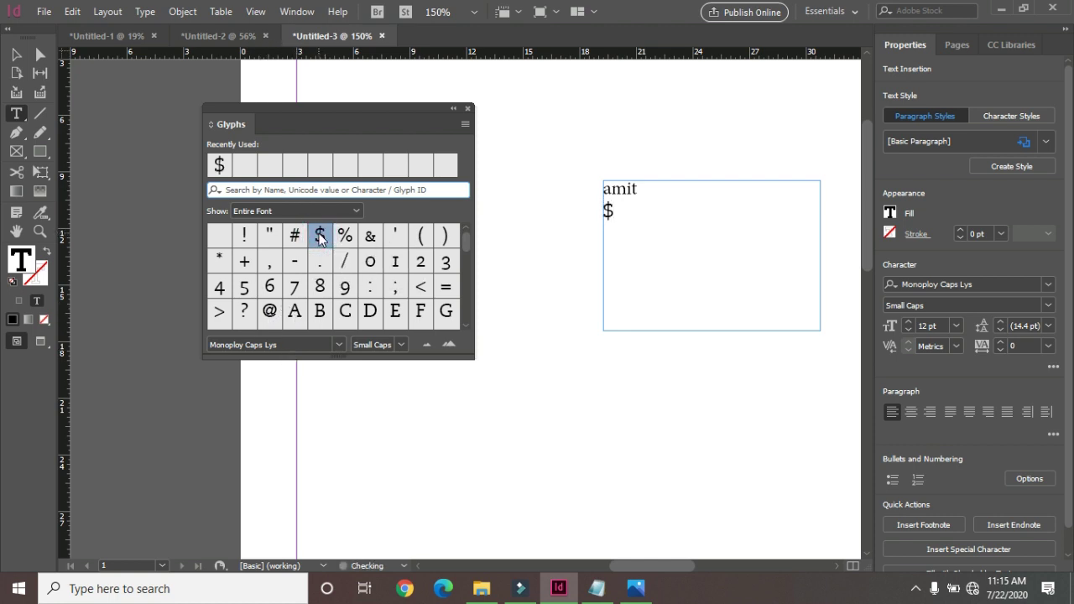
# - Insert three Devanagari glyphs (ण्, रु and य) from the Kruti Dev 063 font after the $ sign
pyautogui.click(338, 345)
pyautogui.click(338, 345)
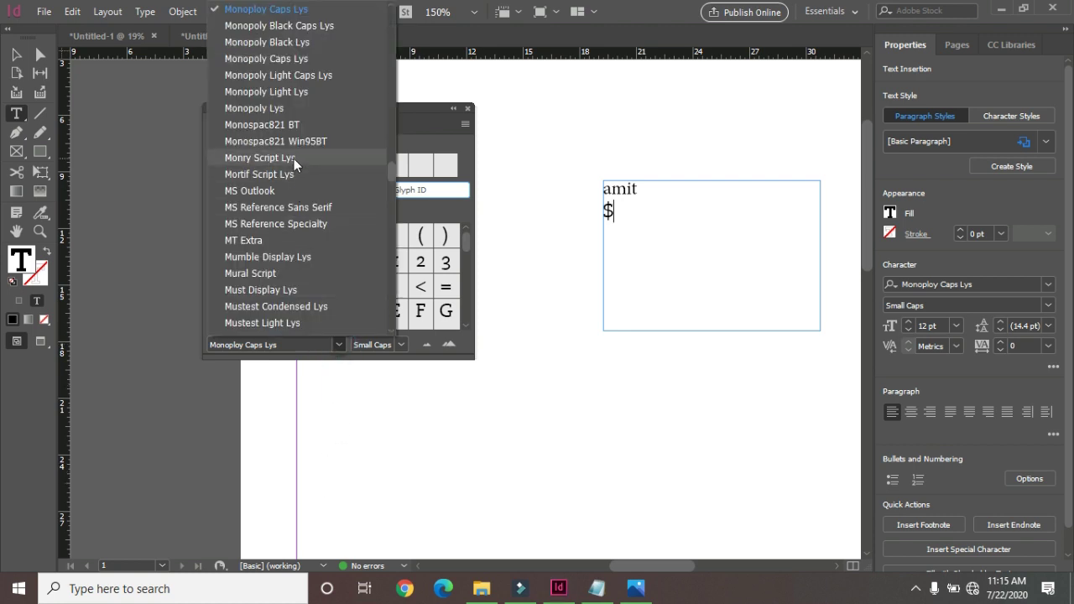
pyautogui.scroll(10, 293, 158)
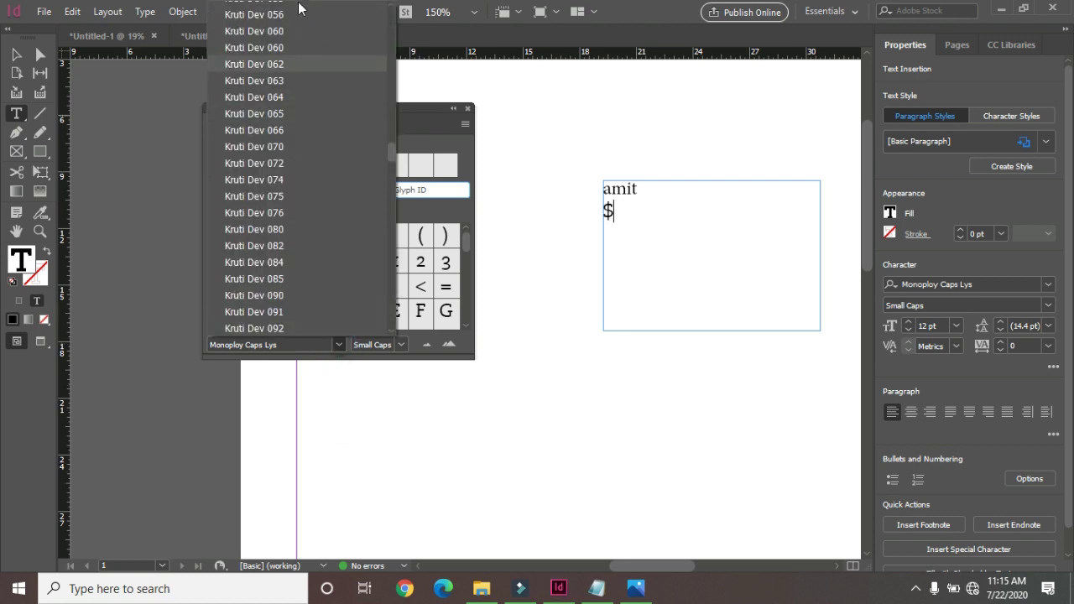
pyautogui.click(254, 81)
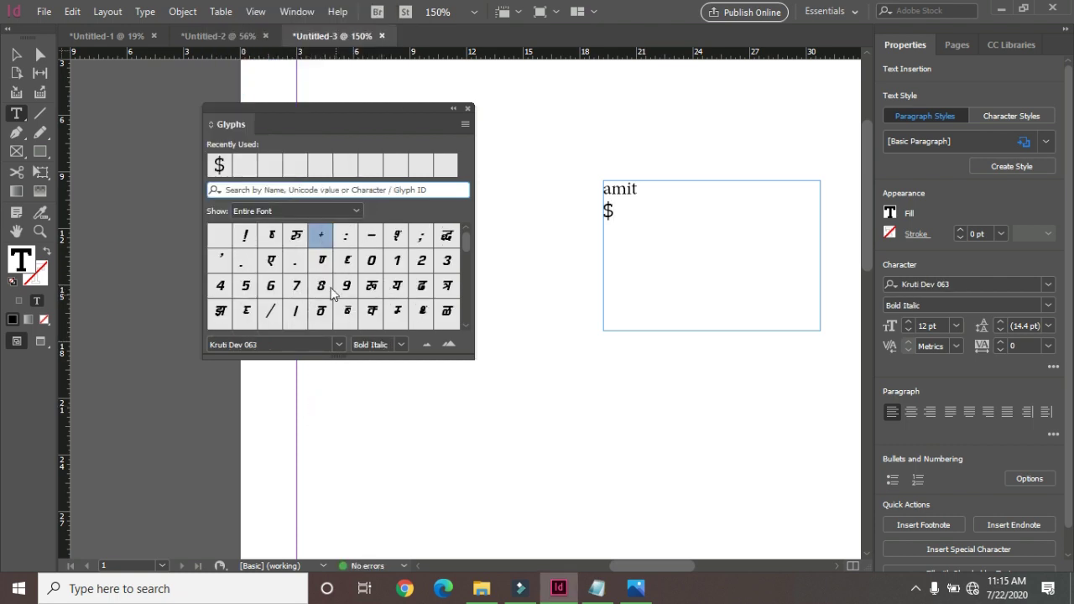
pyautogui.doubleClick(321, 260)
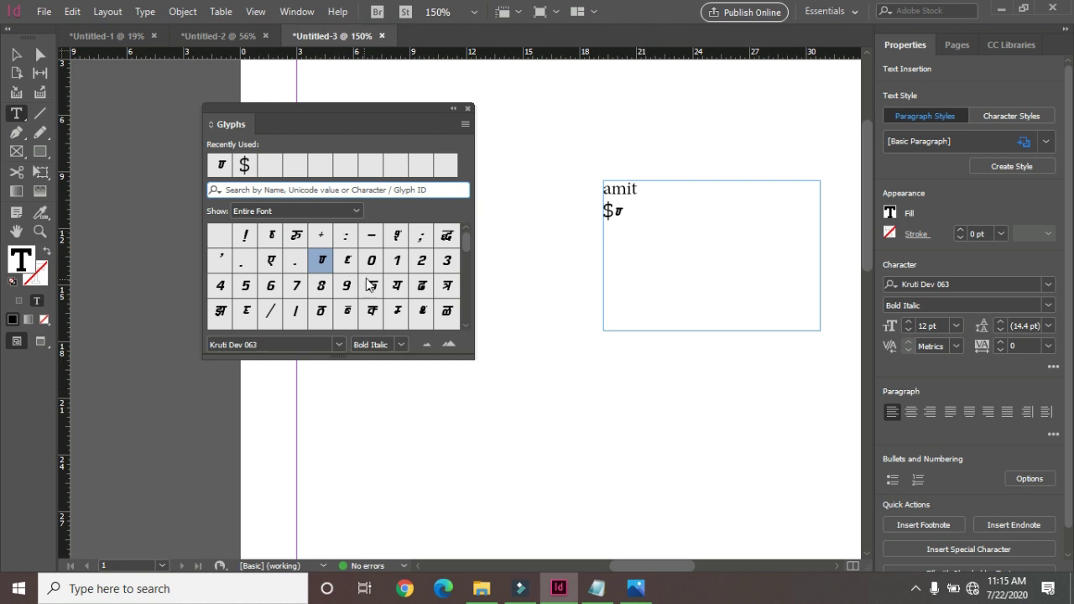
pyautogui.doubleClick(297, 238)
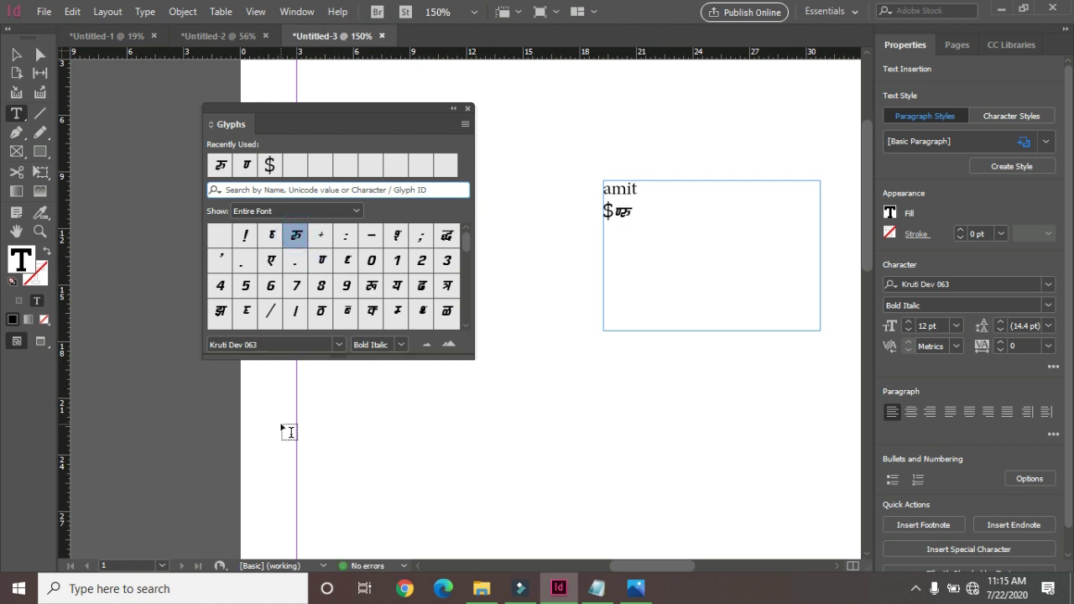
pyautogui.doubleClick(397, 287)
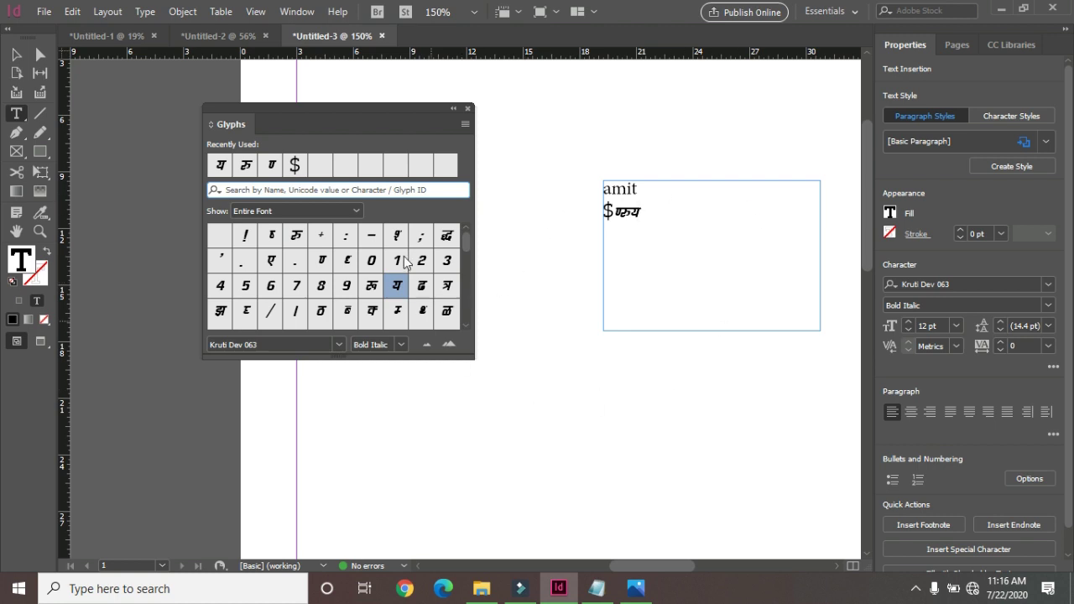
# - Open the Story panel and place it near the text frame
pyautogui.click(145, 12)
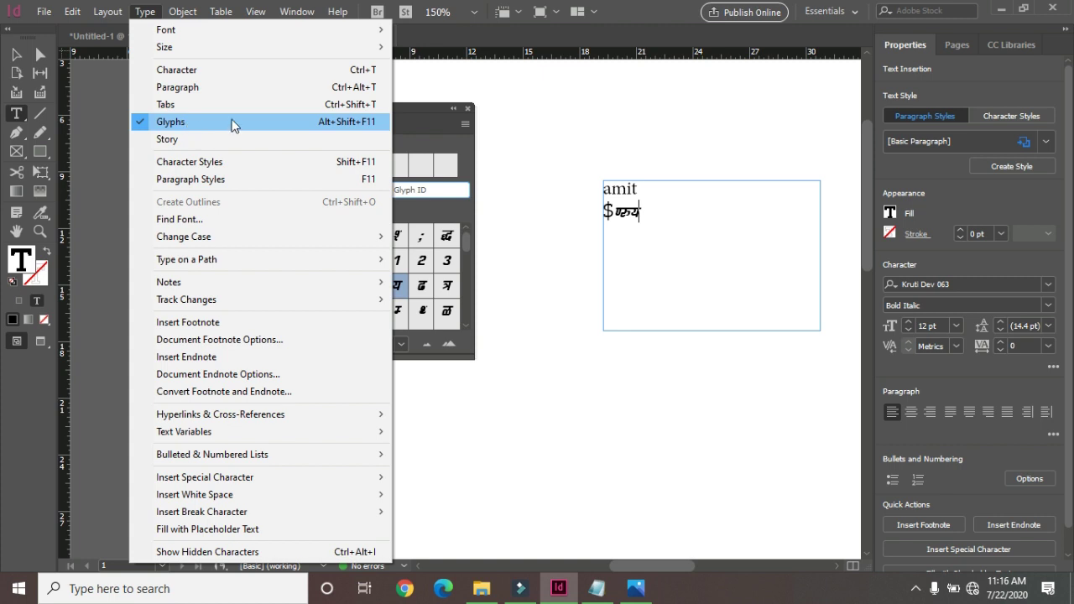
pyautogui.click(186, 139)
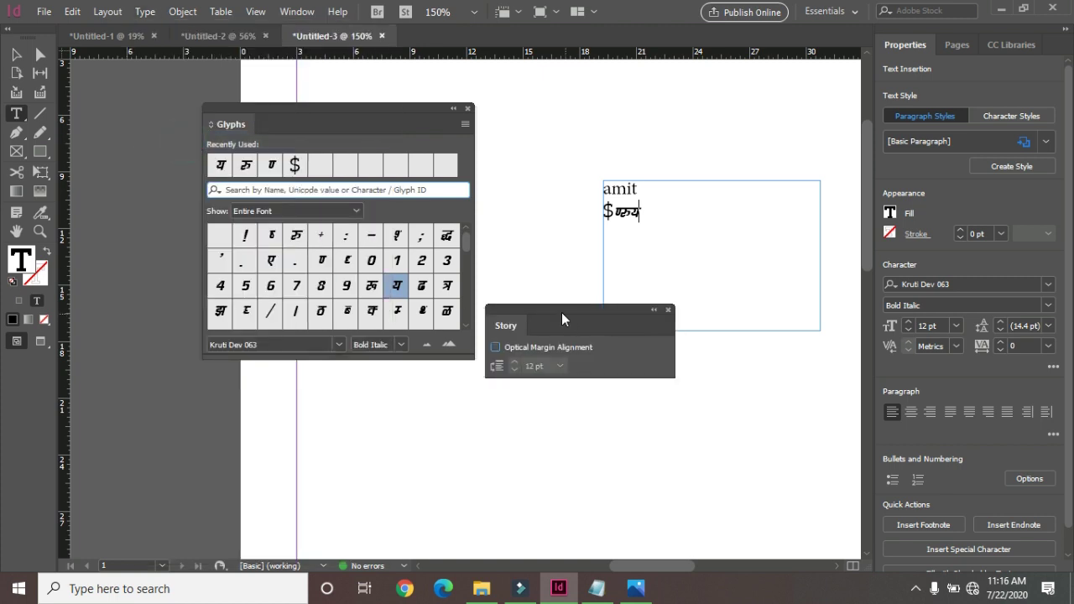
pyautogui.moveTo(561, 312); pyautogui.dragTo(492, 284)
# - Select the text frame in a close-up view and close the Glyphs panel covering it
pyautogui.click(40, 231)
pyautogui.moveTo(580, 173); pyautogui.dragTo(710, 249)
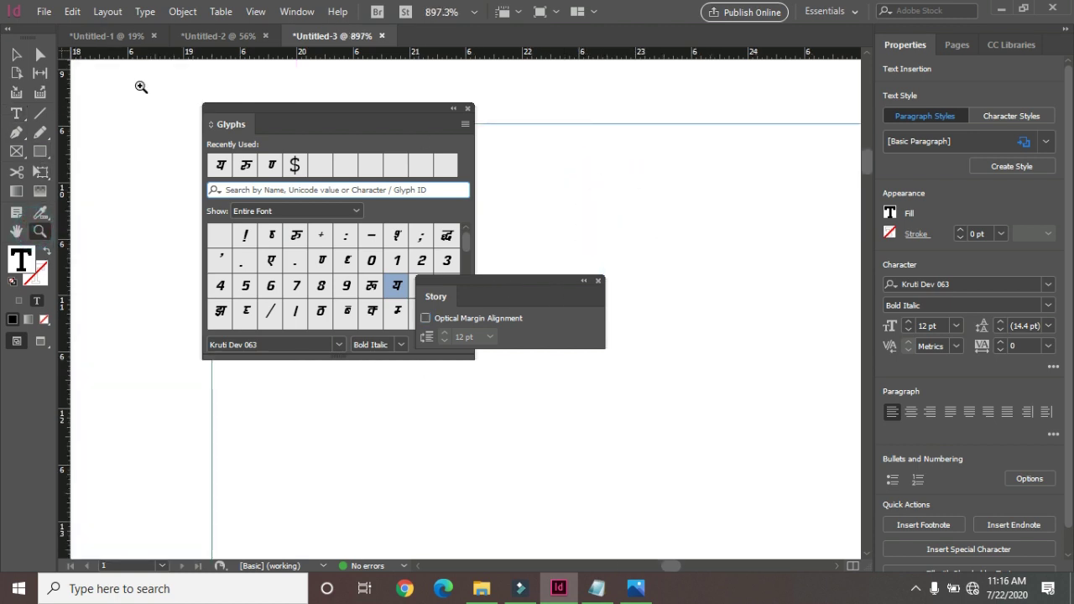
pyautogui.click(16, 54)
pyautogui.click(501, 144)
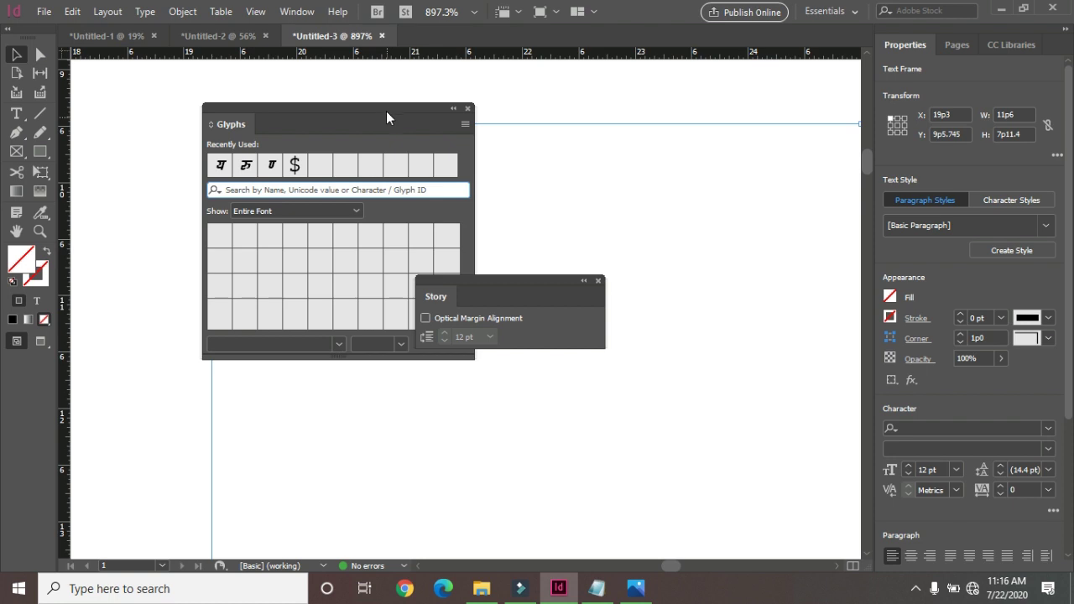
pyautogui.moveTo(387, 114); pyautogui.dragTo(322, 166)
pyautogui.click(407, 157)
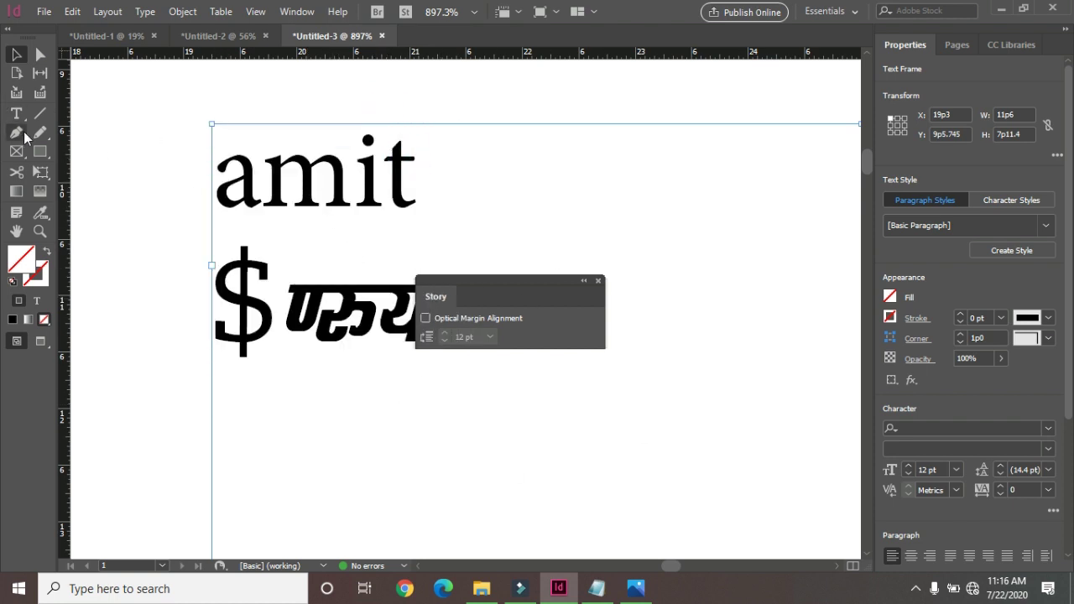
# - Enable Optical Margin Alignment for the text frame, set its alignment size to 44 pt, and close the Story panel
pyautogui.click(425, 318)
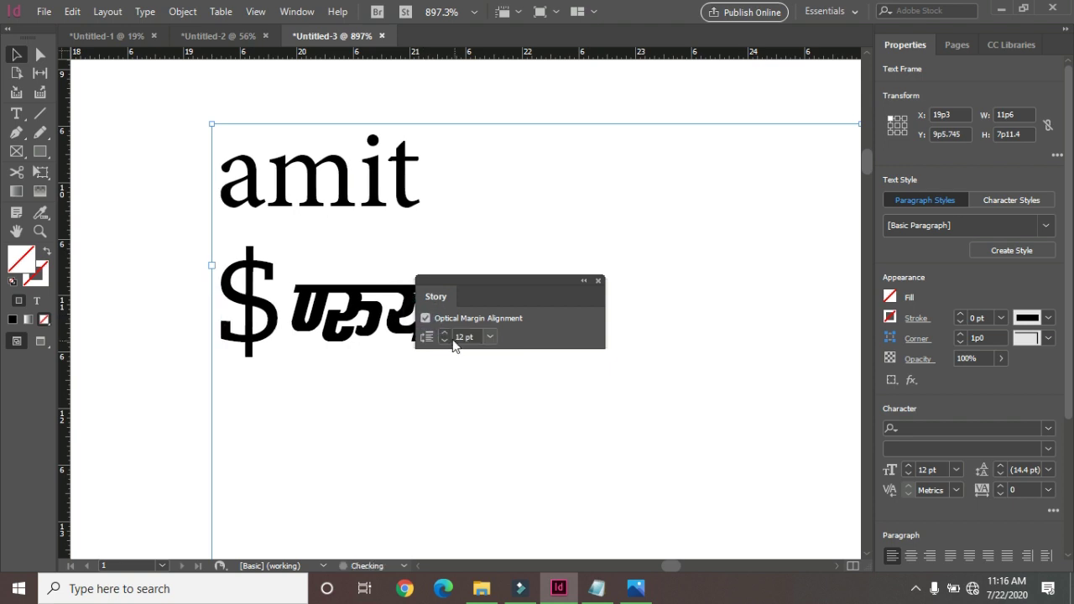
pyautogui.click(445, 333)
pyautogui.click(444, 334)
pyautogui.click(445, 333)
pyautogui.click(444, 333)
pyautogui.click(445, 333)
pyautogui.click(445, 333)
pyautogui.click(445, 333)
pyautogui.click(444, 333)
pyautogui.click(445, 333)
pyautogui.click(445, 333)
pyautogui.click(445, 333)
pyautogui.click(445, 333)
pyautogui.click(444, 333)
pyautogui.click(444, 333)
pyautogui.click(445, 334)
pyautogui.click(445, 333)
pyautogui.click(445, 334)
pyautogui.click(445, 333)
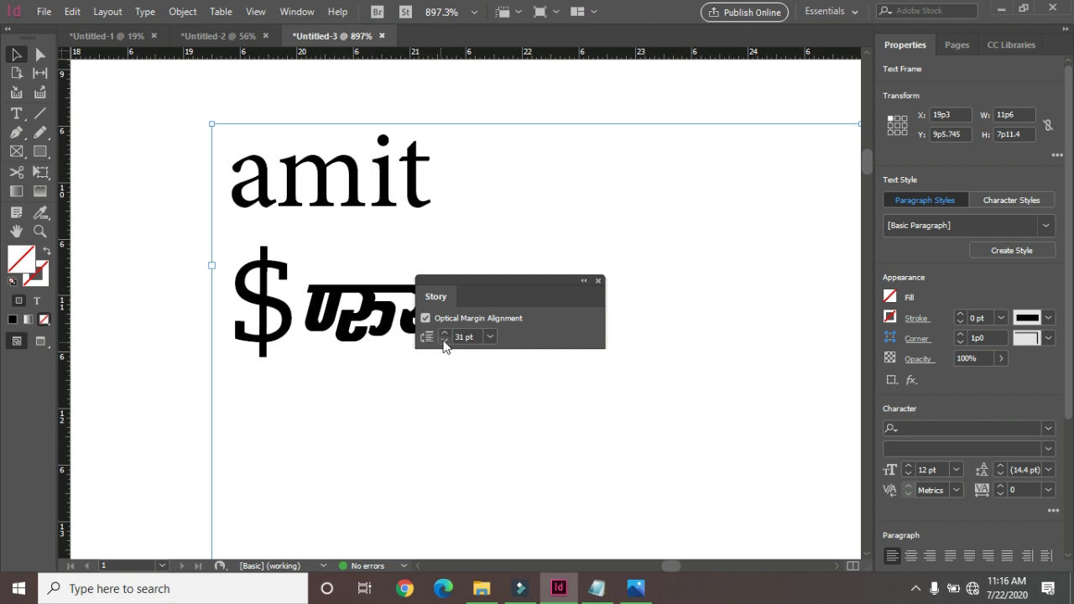
pyautogui.click(444, 333)
pyautogui.click(444, 333)
pyautogui.click(444, 333)
pyautogui.click(444, 333)
pyautogui.click(444, 333)
pyautogui.click(444, 333)
pyautogui.click(444, 333)
pyautogui.click(444, 334)
pyautogui.click(444, 333)
pyautogui.click(444, 334)
pyautogui.click(444, 333)
pyautogui.click(444, 333)
pyautogui.click(444, 333)
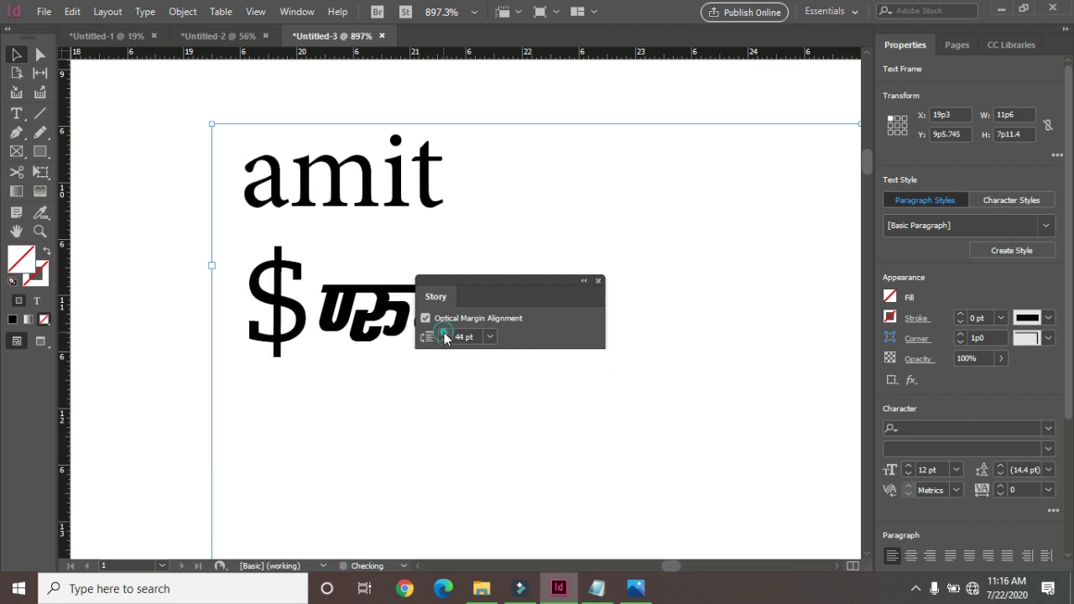
pyautogui.click(598, 281)
# - Open the Character Styles panel, place it beside the text, and create a new character style
pyautogui.click(146, 12)
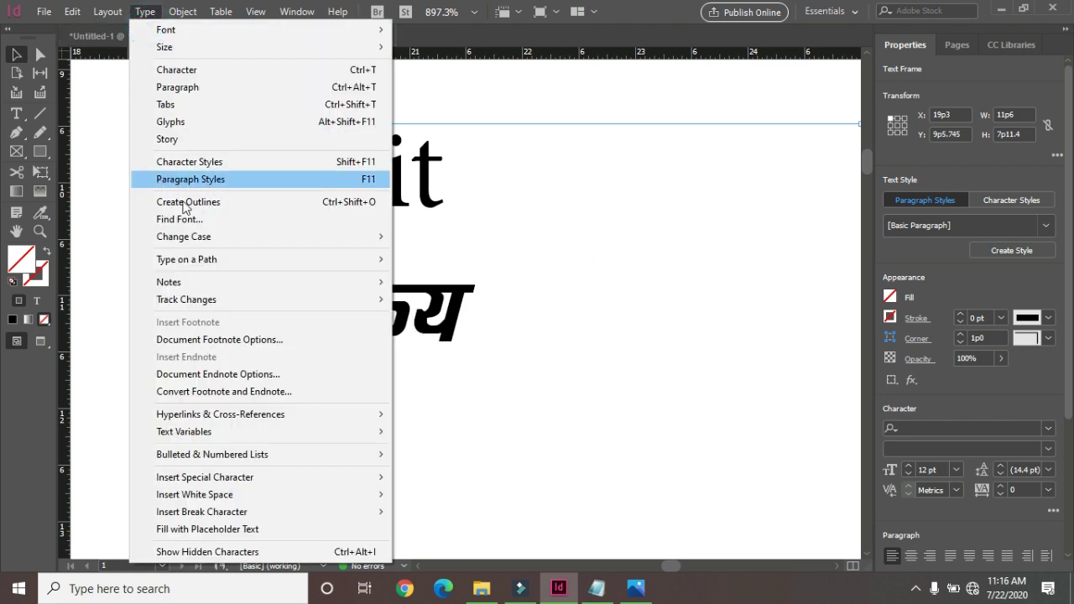
pyautogui.click(211, 162)
pyautogui.moveTo(544, 308); pyautogui.dragTo(618, 232)
pyautogui.click(703, 357)
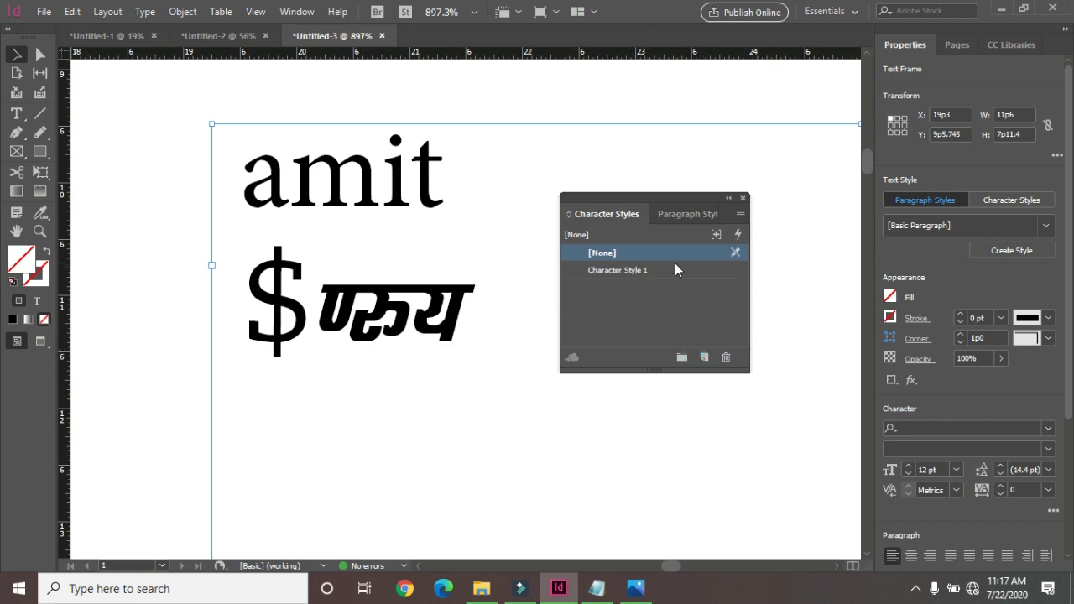
# - Apply Character Style 1 to the text frame and set the style's character color to C=0 M=100 Y=0 K=0
pyautogui.click(618, 270)
pyautogui.doubleClick(630, 270)
pyautogui.click(325, 95)
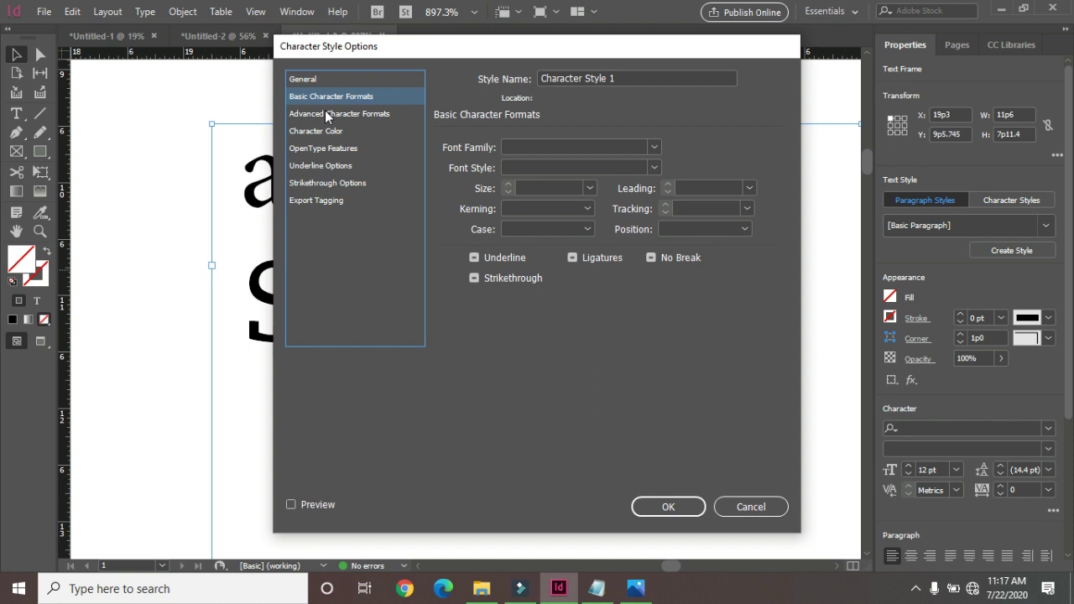
pyautogui.click(326, 115)
pyautogui.click(324, 133)
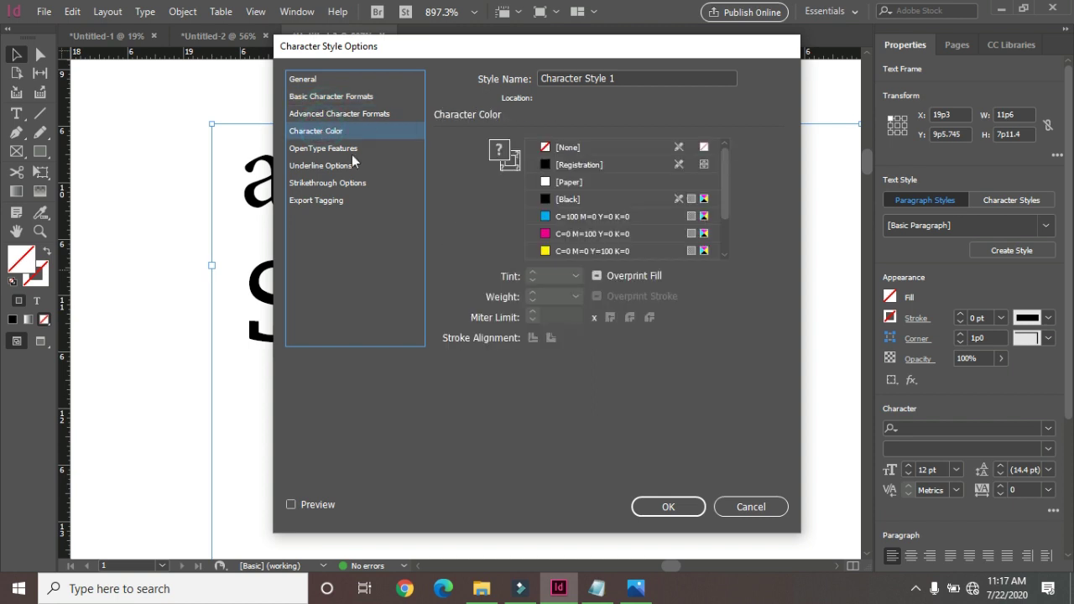
pyautogui.click(558, 235)
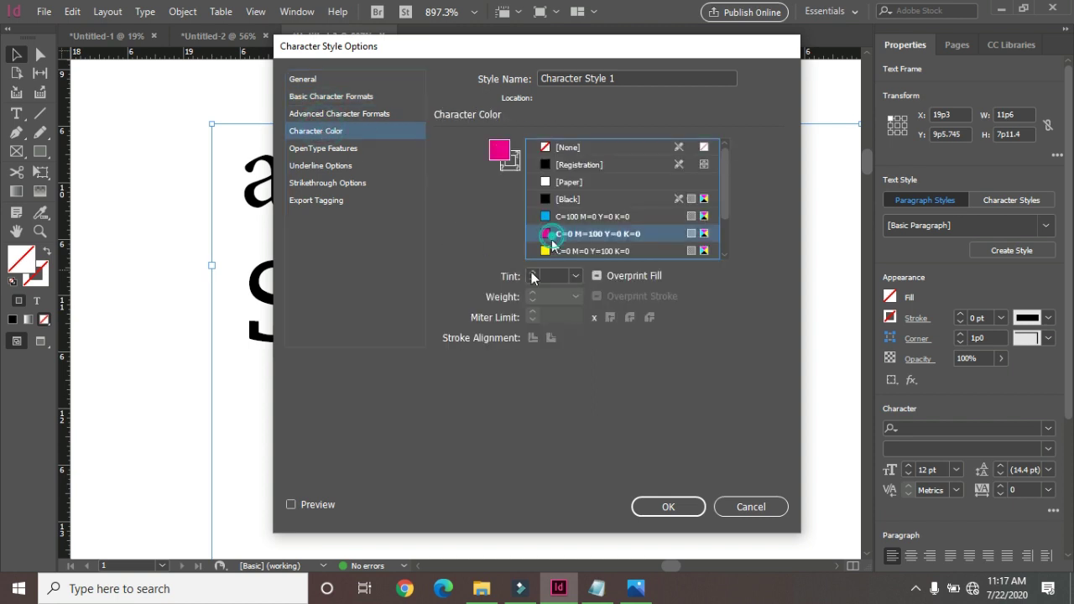
pyautogui.click(324, 147)
pyautogui.click(329, 166)
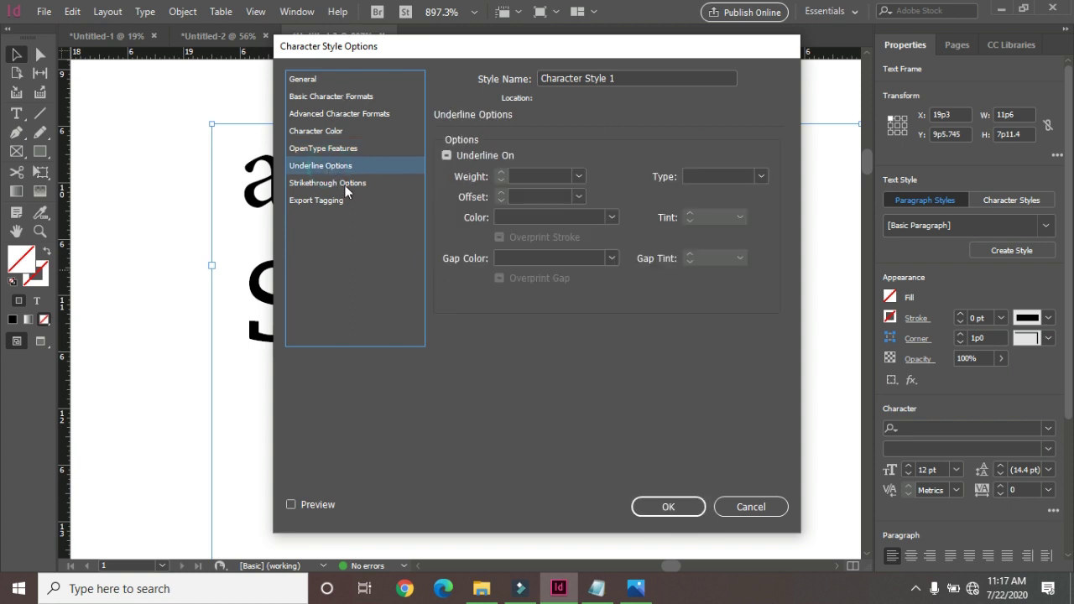
pyautogui.click(669, 506)
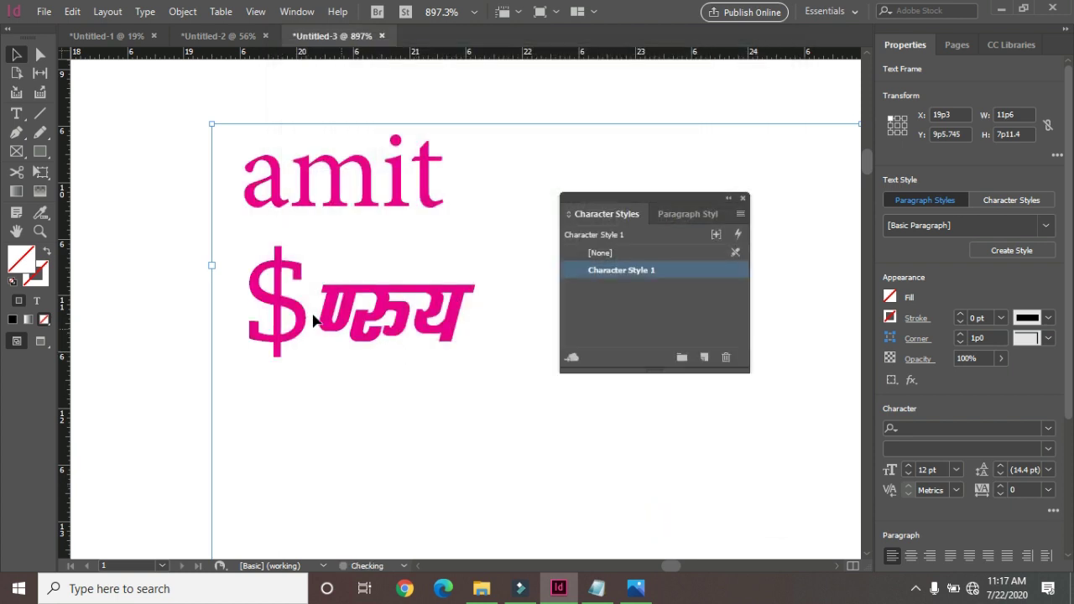
# - Set the text frame's character style to [None]
pyautogui.click(590, 254)
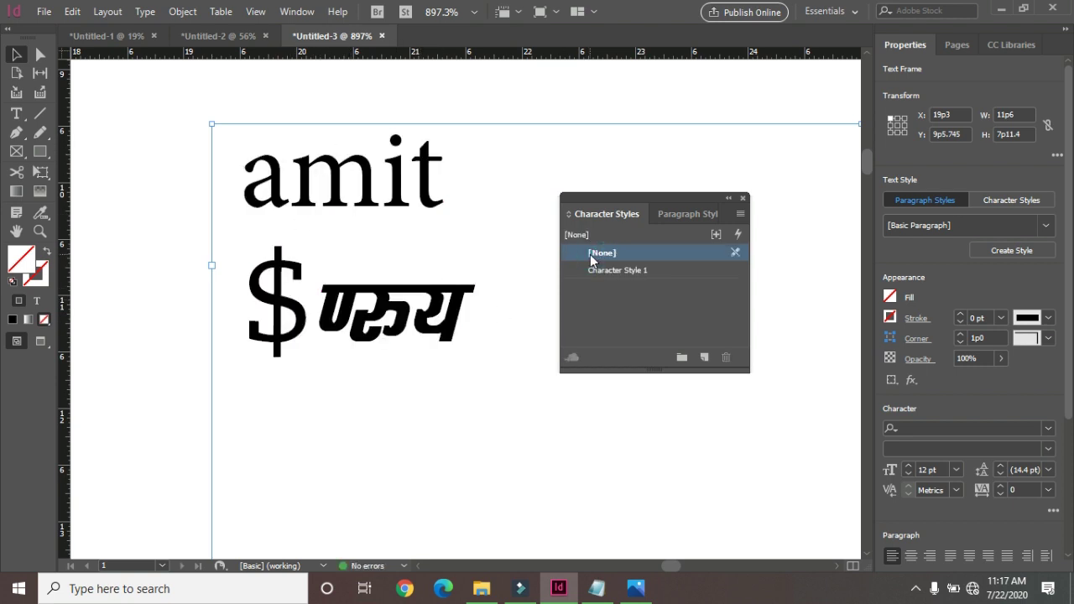
# - Apply Character Style 1 to the text frame again and create a new paragraph style
pyautogui.click(606, 271)
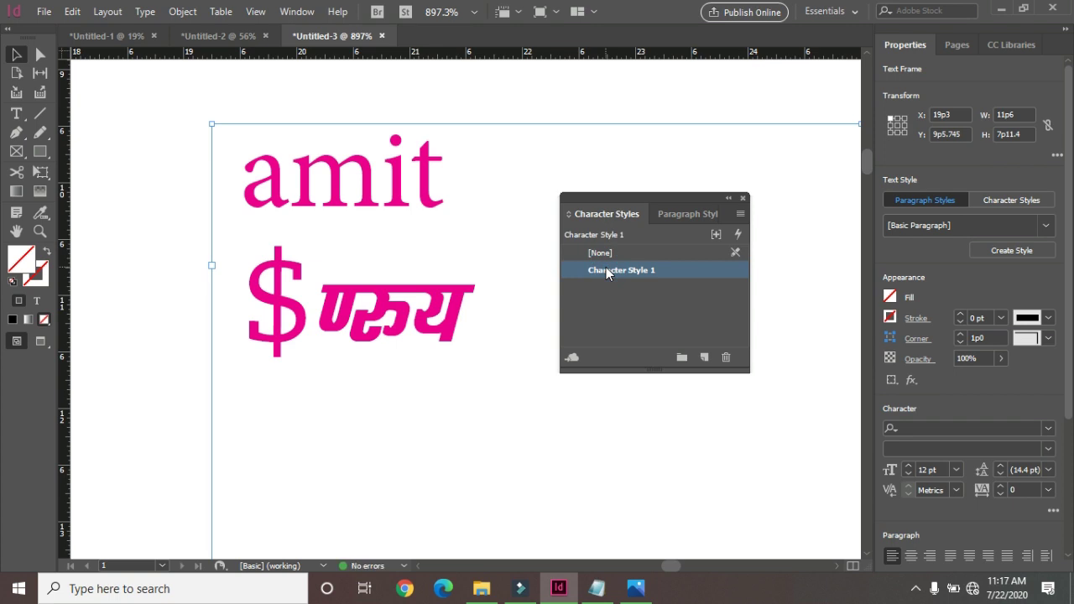
pyautogui.click(146, 13)
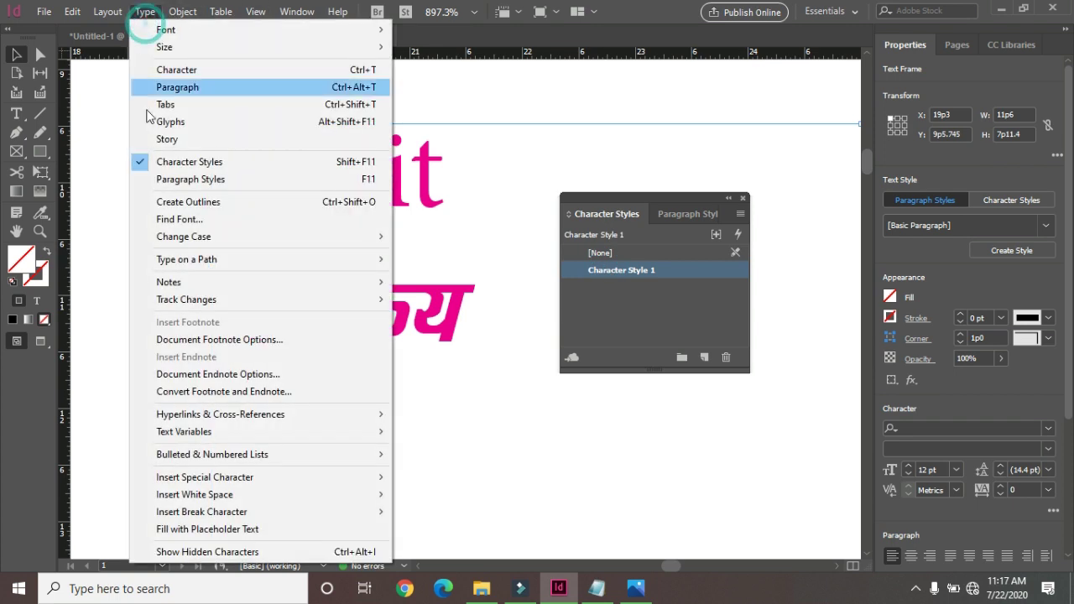
pyautogui.click(677, 213)
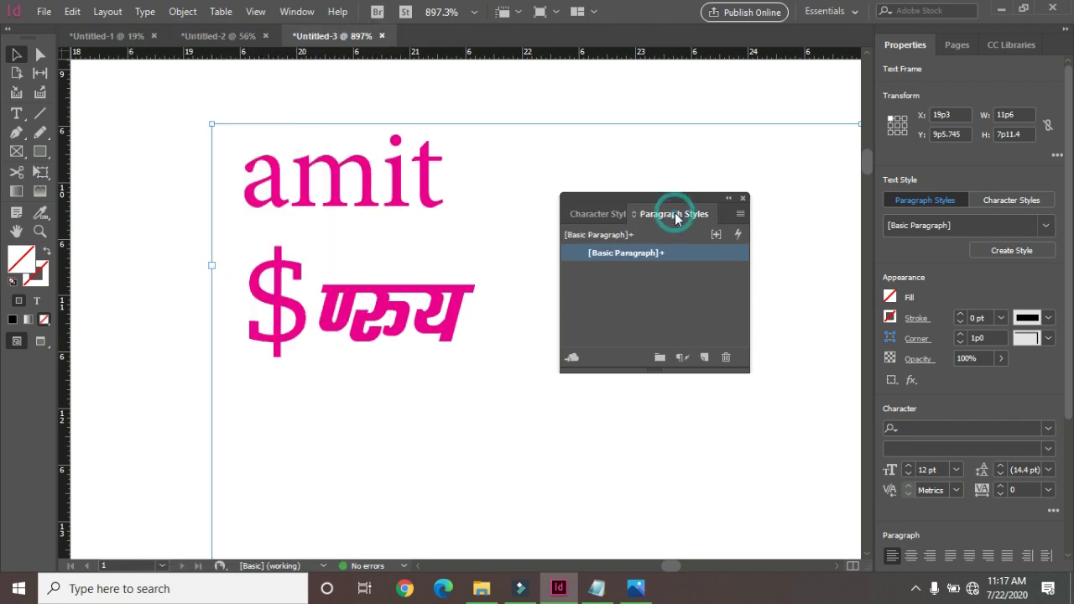
pyautogui.click(705, 357)
# - Edit Paragraph Style 1 to use a 30 pt font size and shift its indent marker to 0p1 on the tab ruler
pyautogui.click(626, 270)
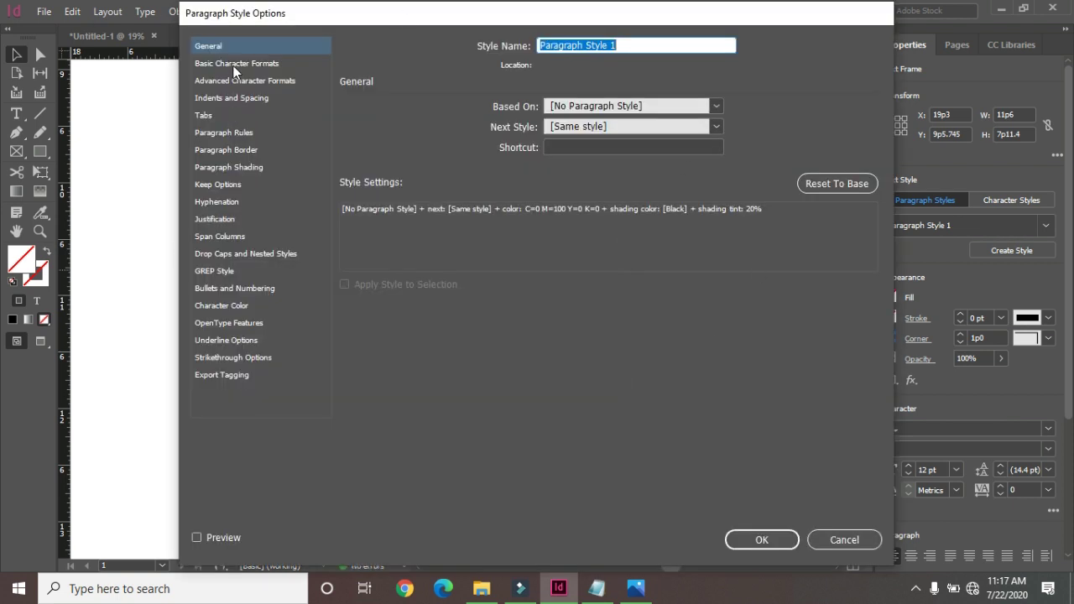
pyautogui.click(234, 64)
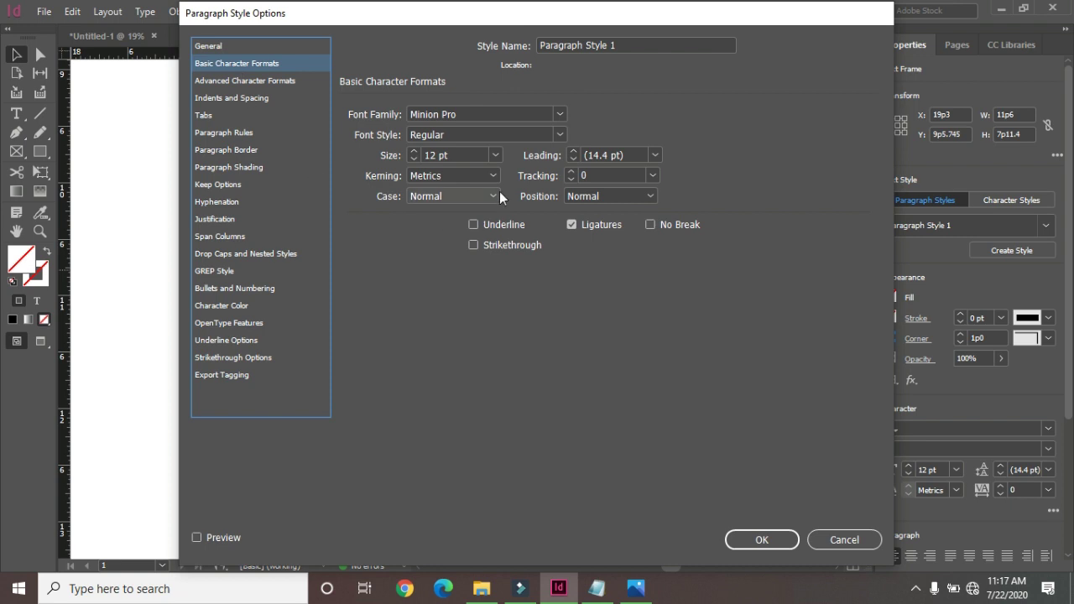
pyautogui.click(495, 155)
pyautogui.click(453, 323)
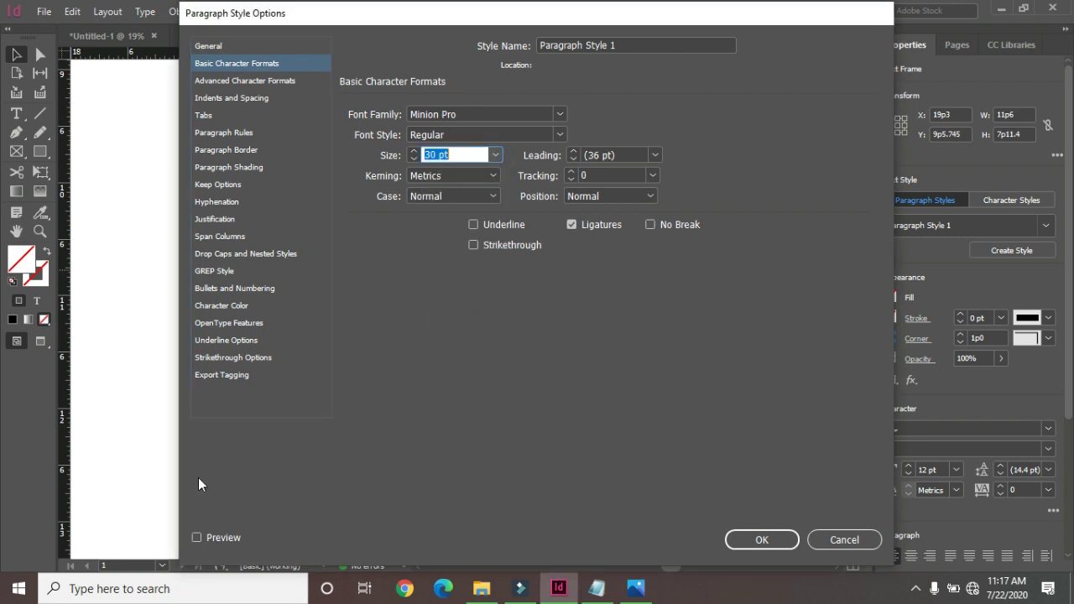
pyautogui.click(202, 115)
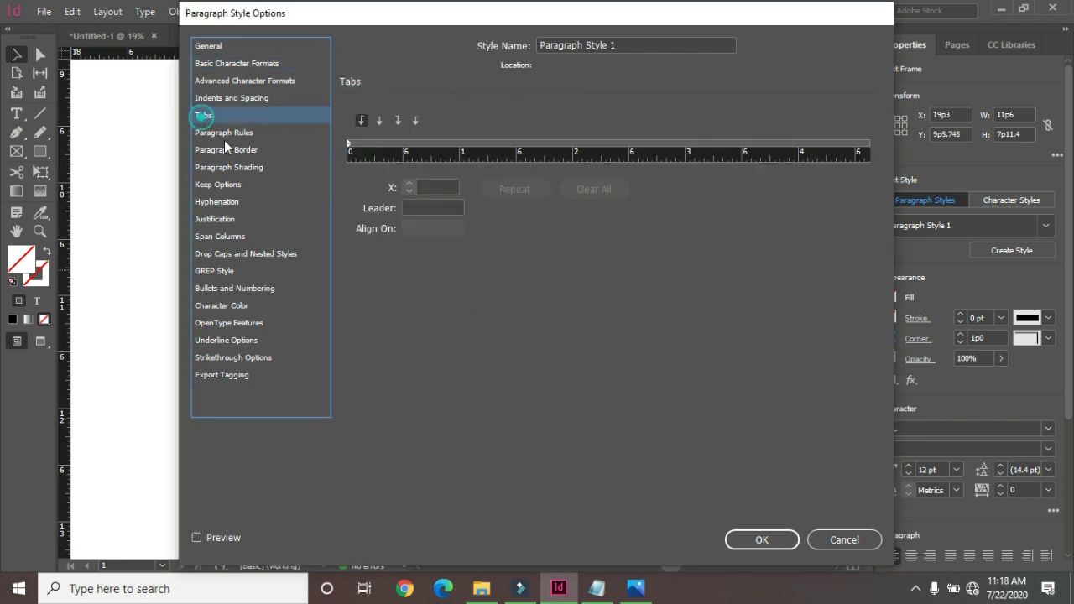
pyautogui.click(350, 144)
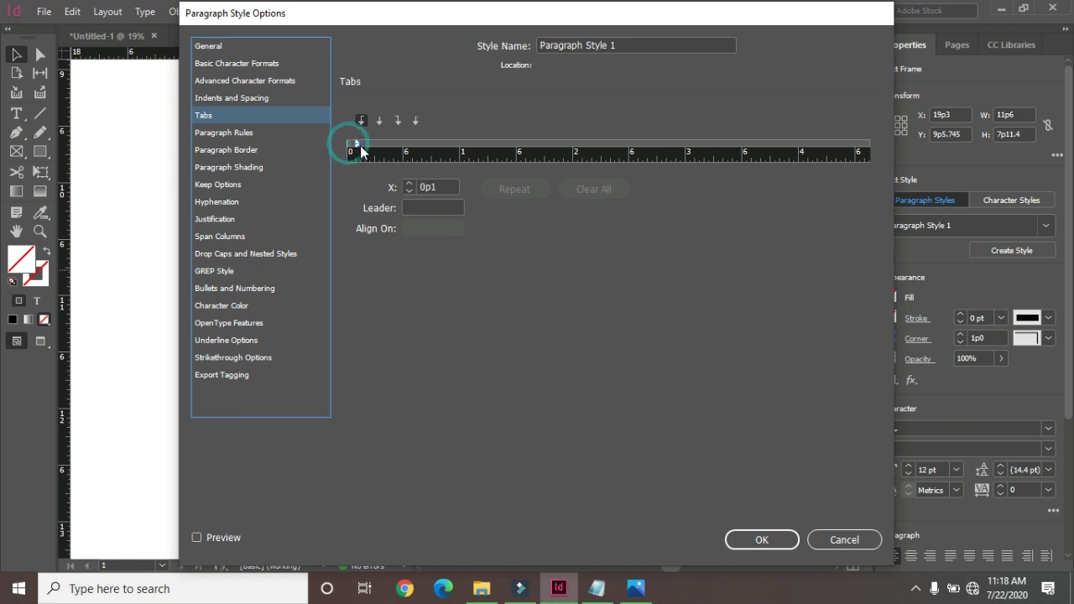
pyautogui.click(761, 540)
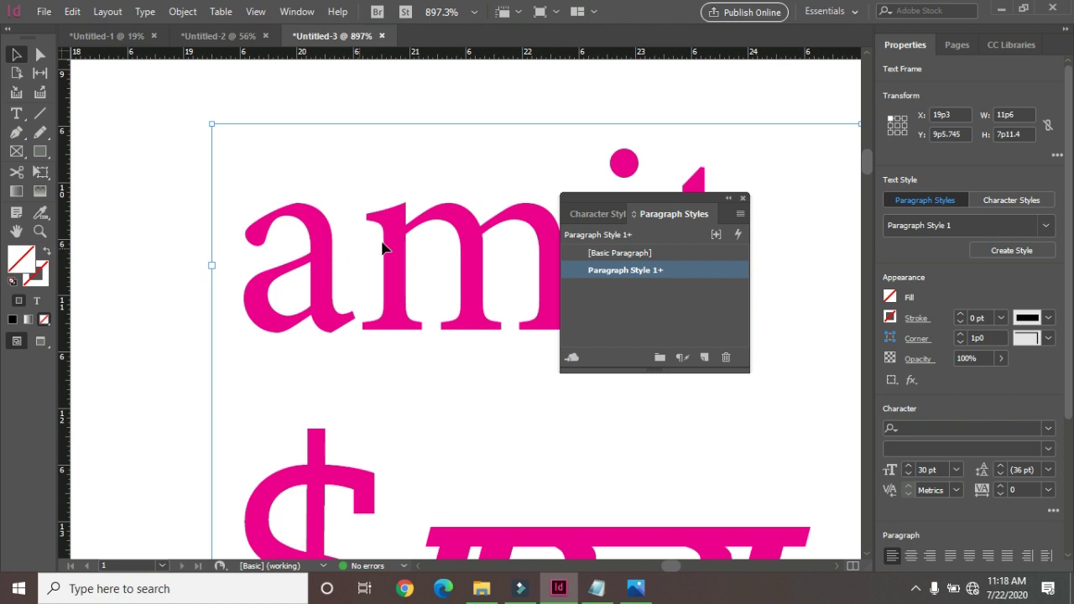
# - Switch the text frame's paragraph style to [Basic Paragraph] and back to Paragraph Style 1 to compare them
pyautogui.click(634, 252)
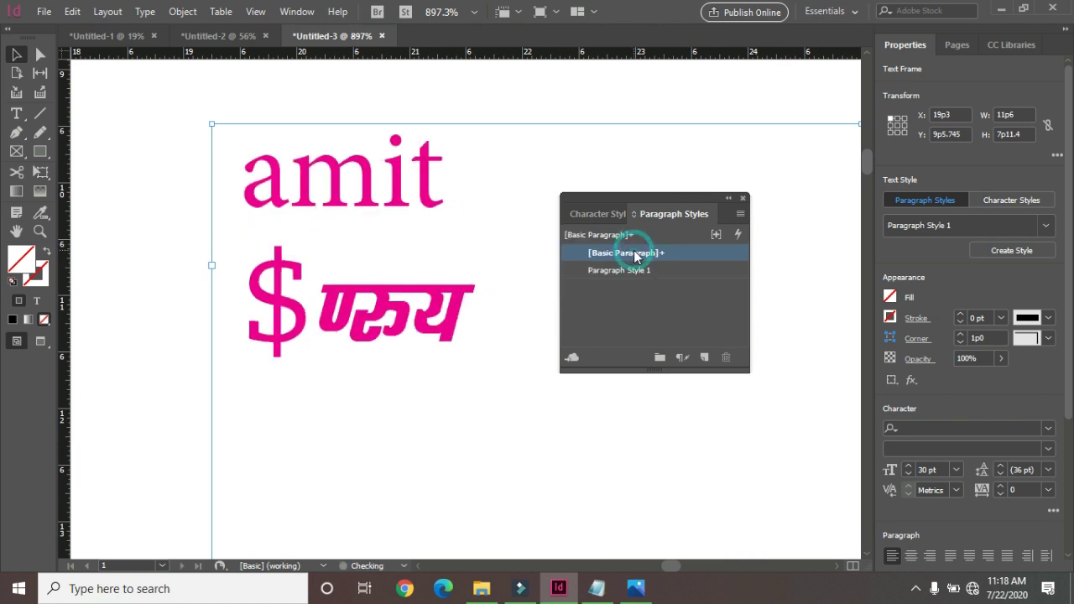
pyautogui.click(631, 270)
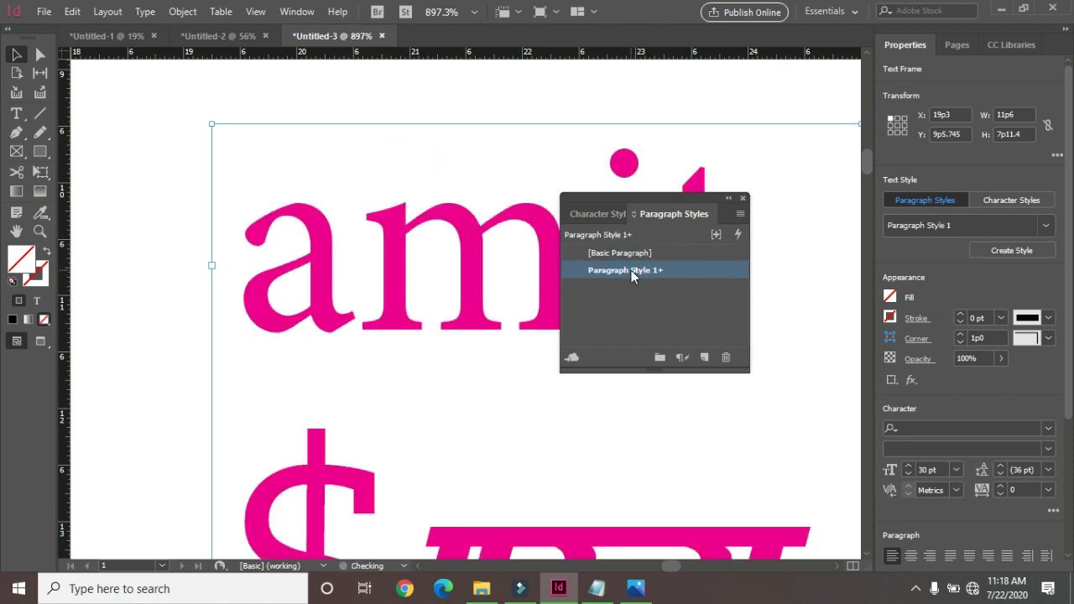
# - Show the available Type commands
pyautogui.click(147, 13)
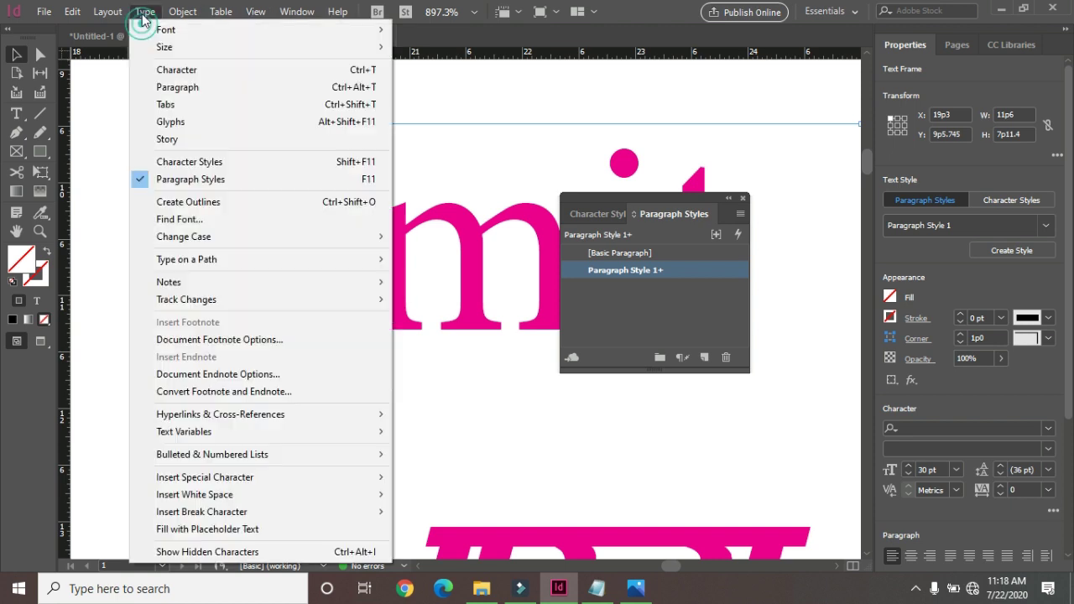